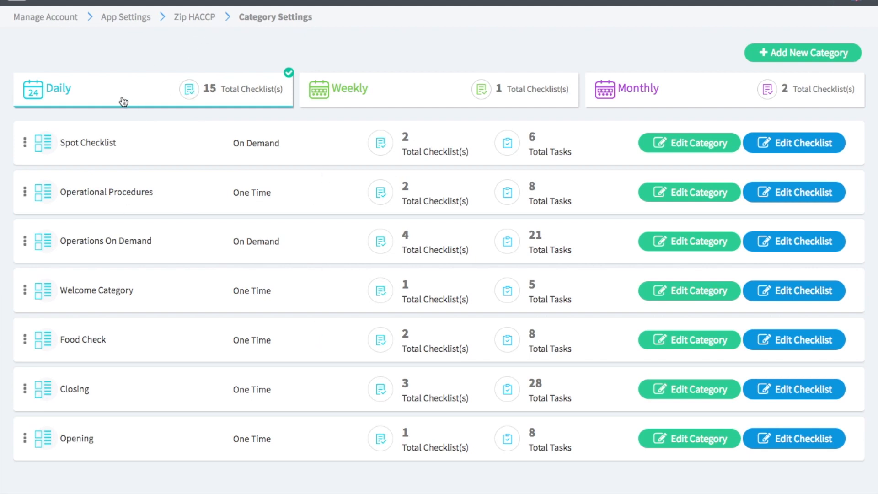
# Review the Weekly and Monthly category lists and return to the Daily categories.
pyautogui.click(400, 95)
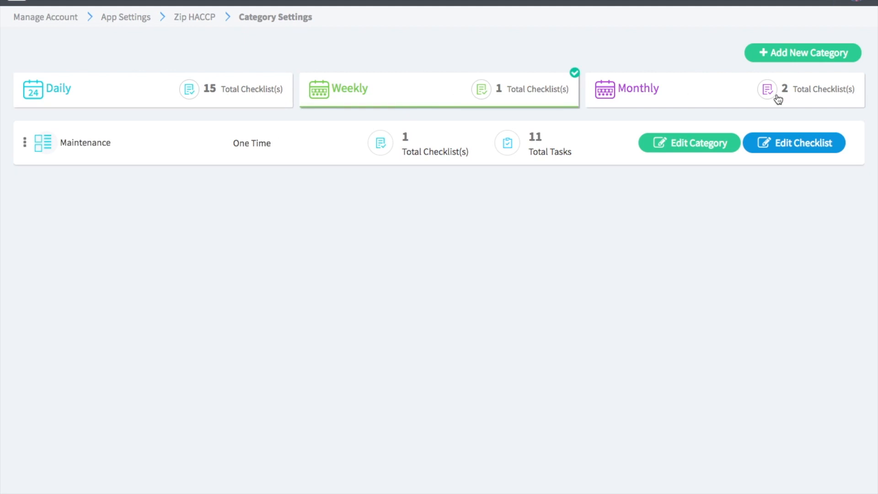
pyautogui.click(696, 89)
pyautogui.click(189, 88)
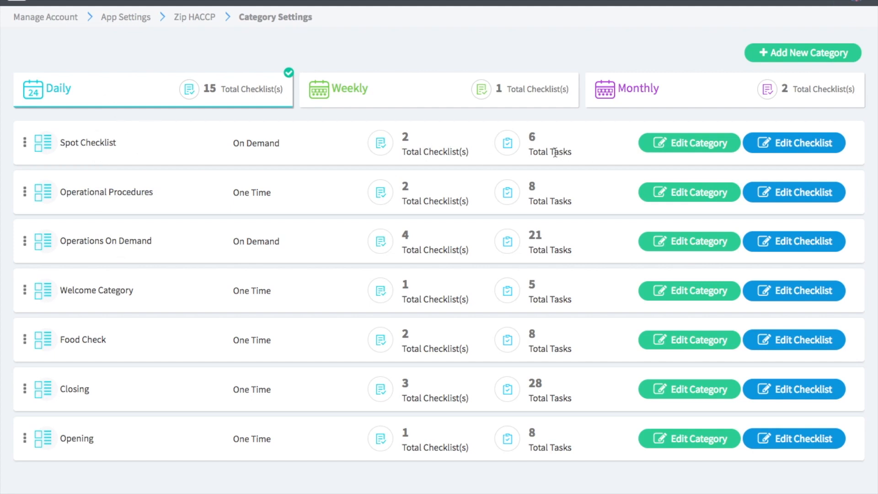
# Review the Spot Checklist category's general information and assigned checklists, leaving its settings as they are.
pyautogui.click(701, 147)
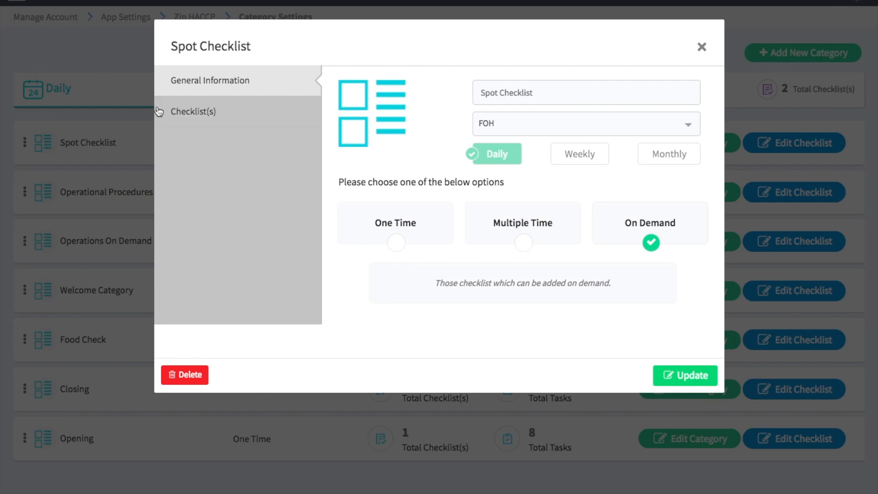
pyautogui.click(186, 114)
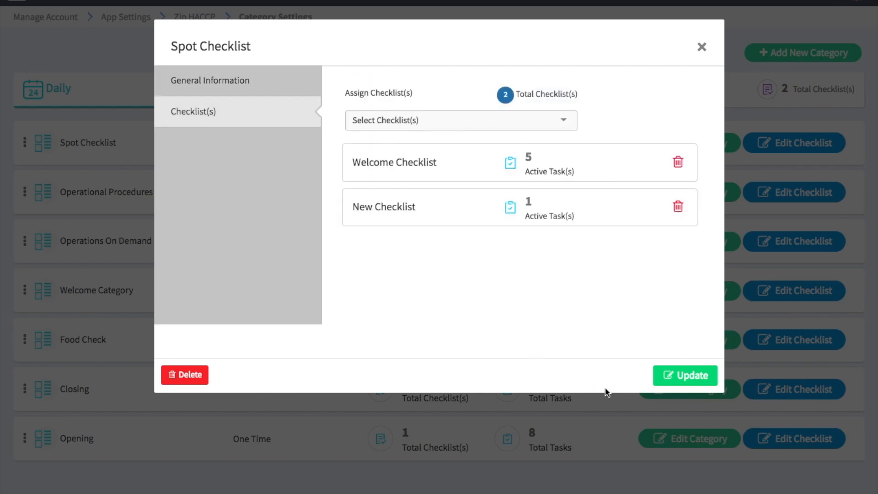
pyautogui.click(702, 47)
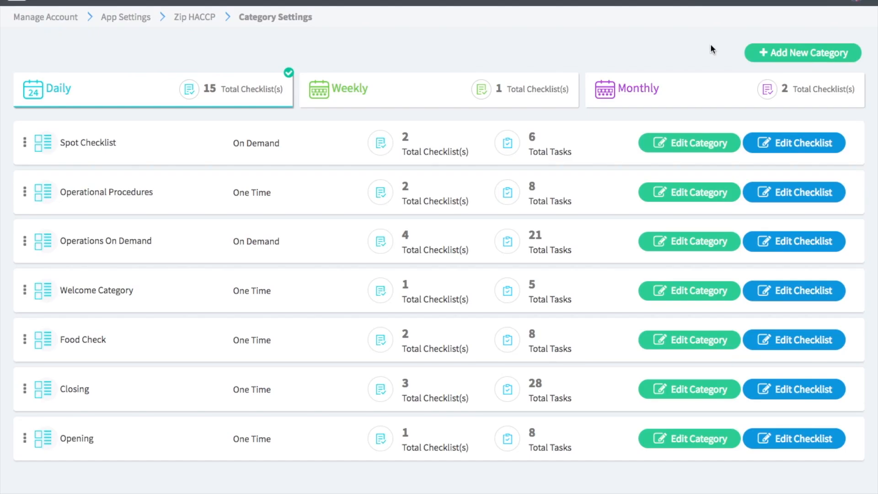
# View the tasks of New Checklist within the Spot Checklist category and return to the category list.
pyautogui.click(817, 149)
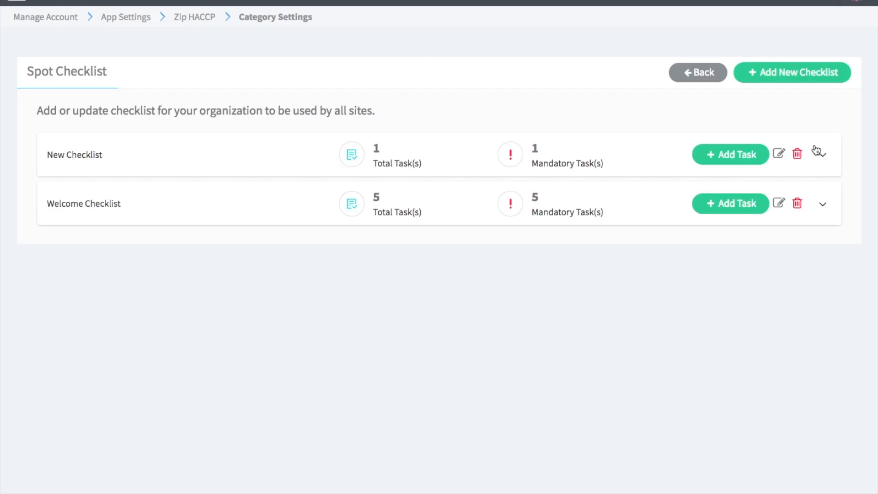
pyautogui.click(822, 157)
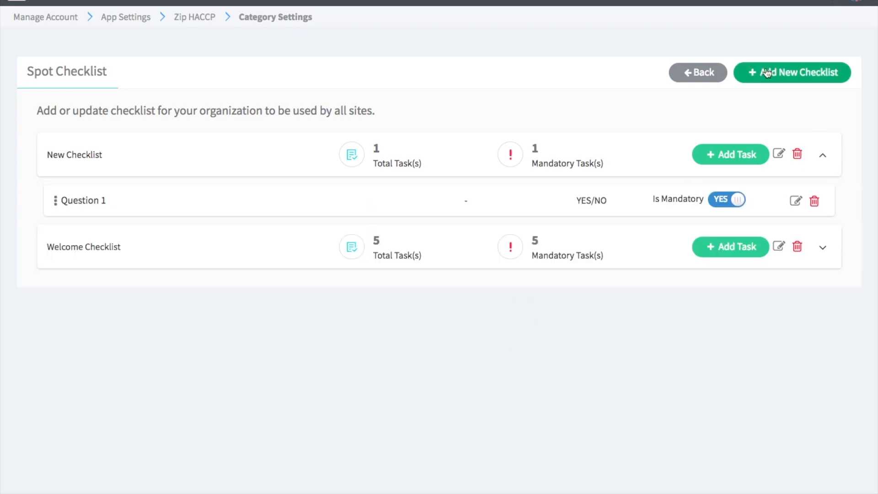
pyautogui.click(689, 77)
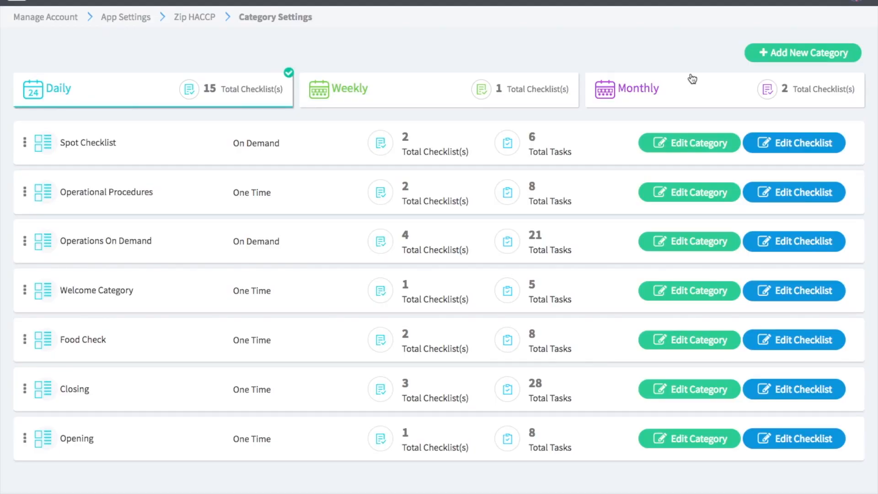
# Start a new category named Test_01 and look through the available departments without choosing one.
pyautogui.click(787, 56)
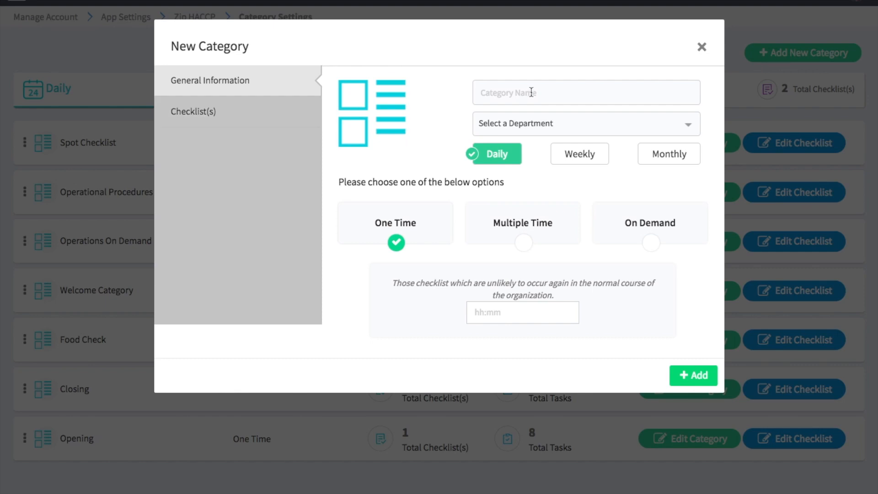
pyautogui.write('Te')
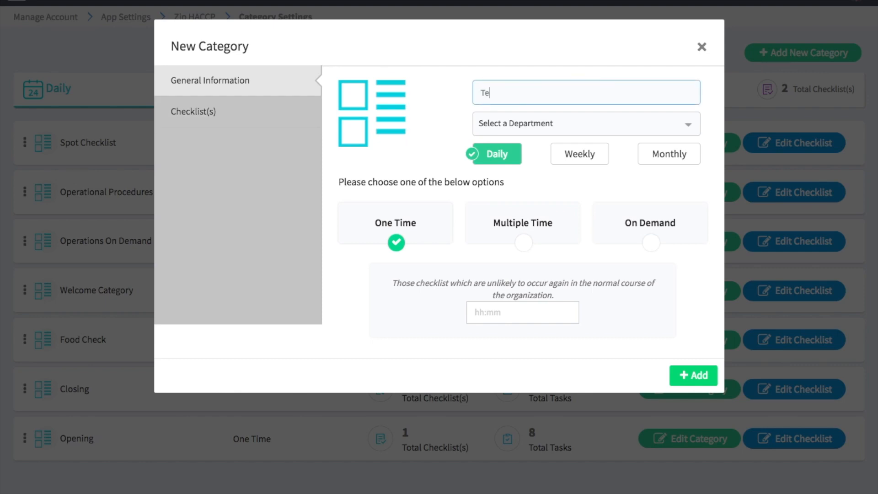
pyautogui.write('st_01')
pyautogui.click(538, 127)
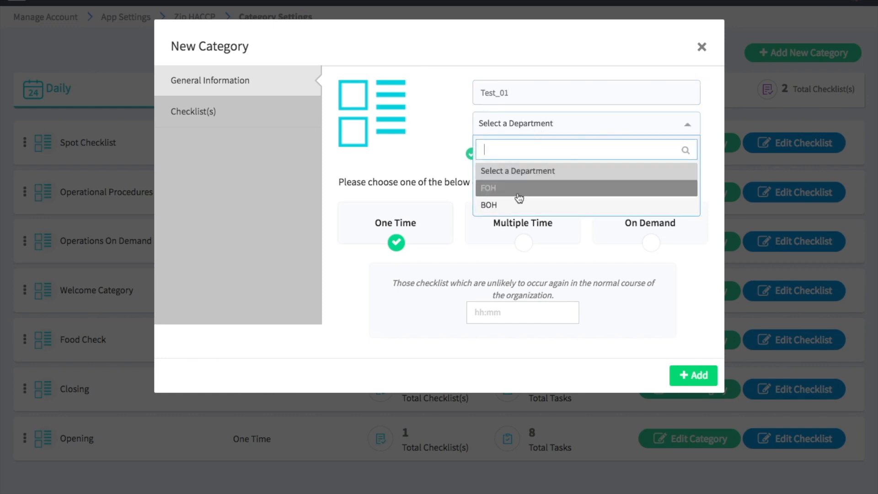
pyautogui.click(432, 129)
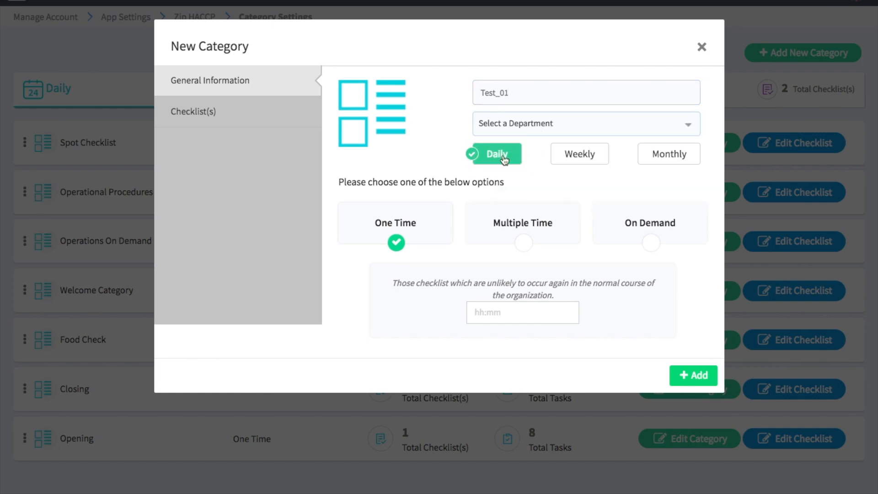
# Try the Weekly and Monthly frequencies and the Multiple Time and On Demand options, returning to Daily and One Time.
pyautogui.click(582, 159)
pyautogui.click(663, 160)
pyautogui.click(498, 161)
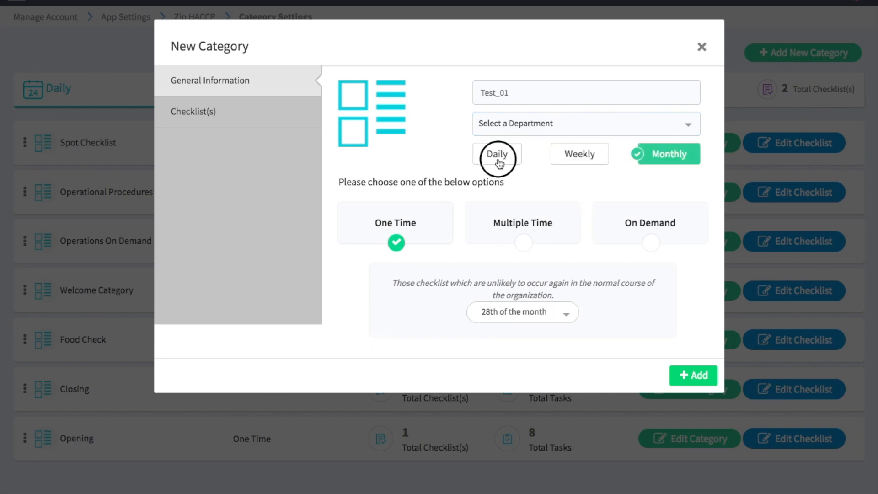
pyautogui.click(528, 247)
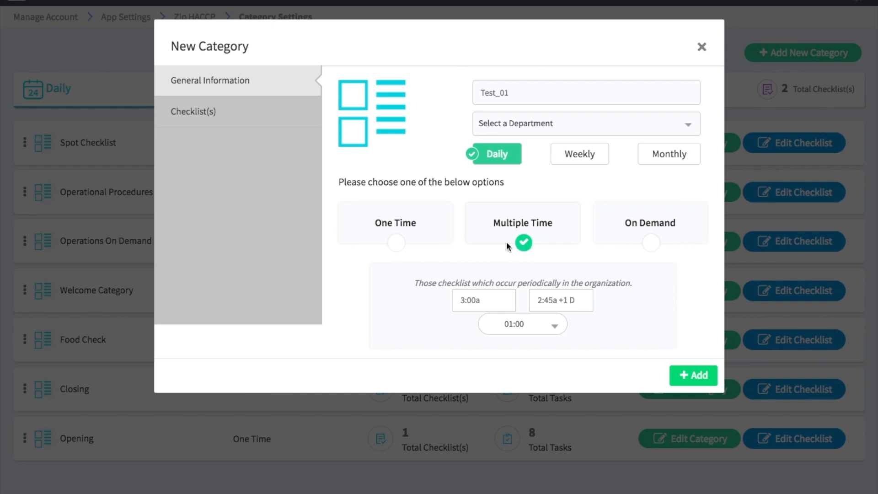
pyautogui.click(645, 244)
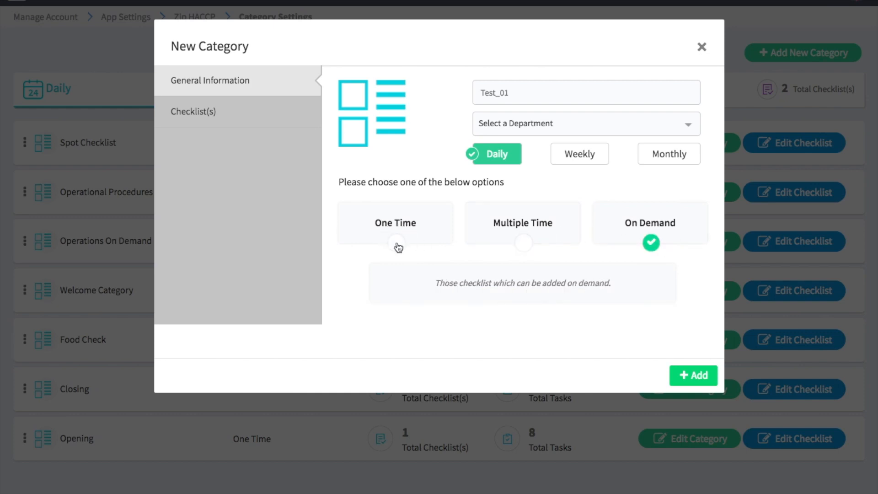
pyautogui.click(397, 245)
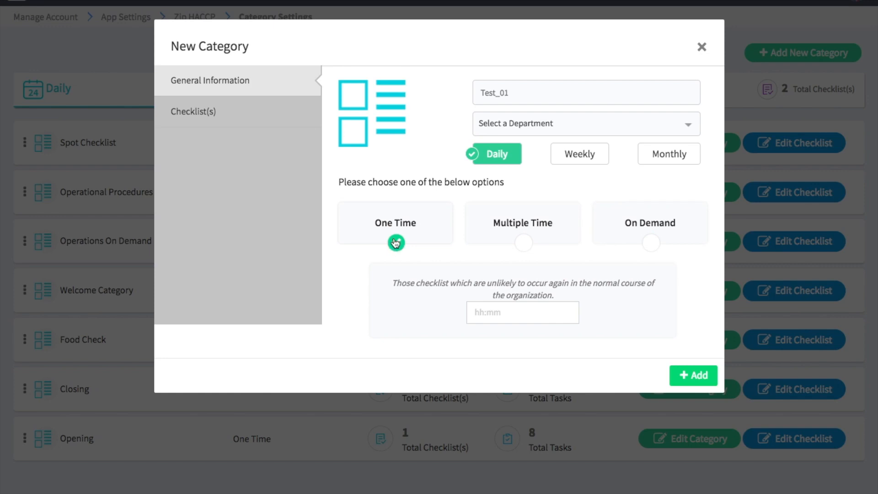
# Try a Multiple Time schedule from 2:00p to 4:00p with a 00:30 interval, and the On Demand option.
pyautogui.click(524, 242)
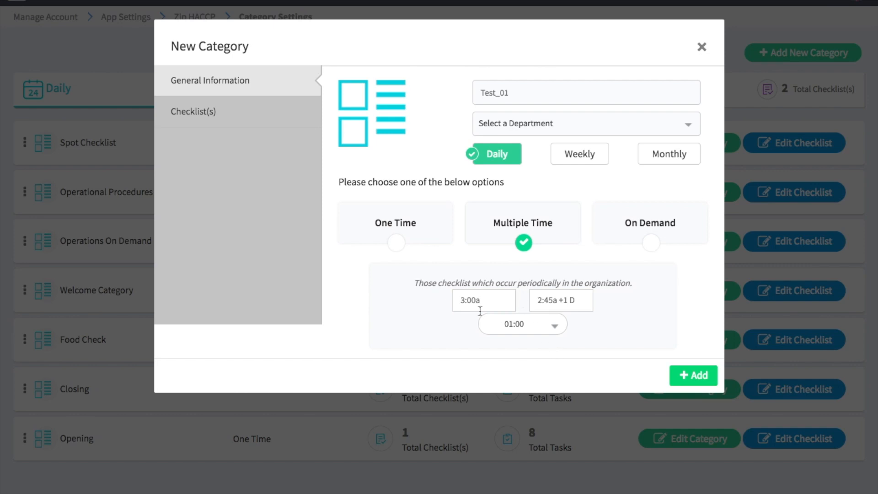
pyautogui.moveTo(487, 299); pyautogui.dragTo(398, 293)
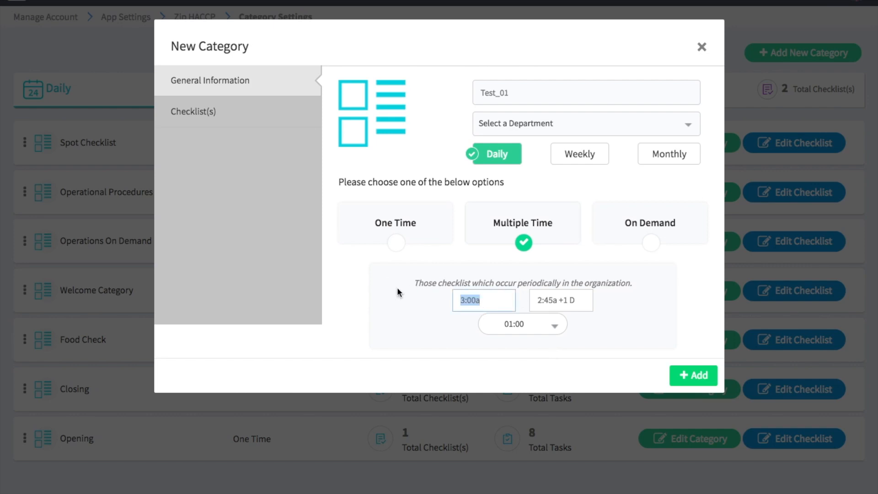
pyautogui.write('2')
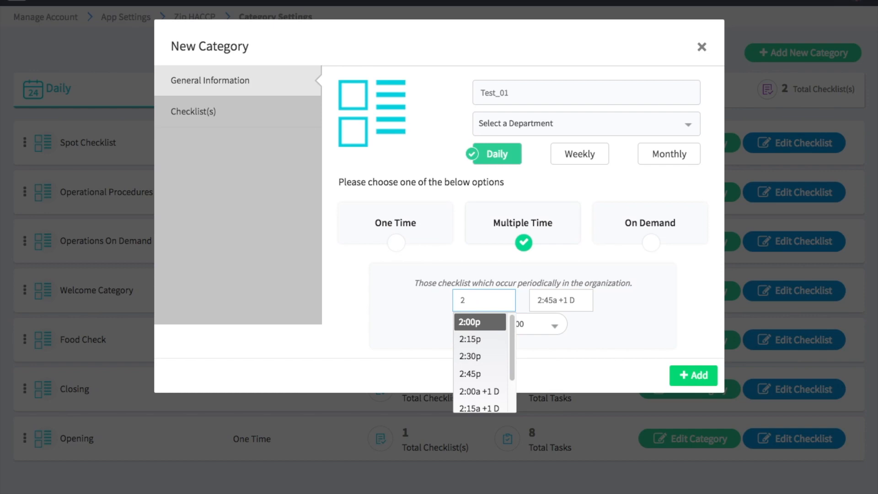
pyautogui.click(496, 321)
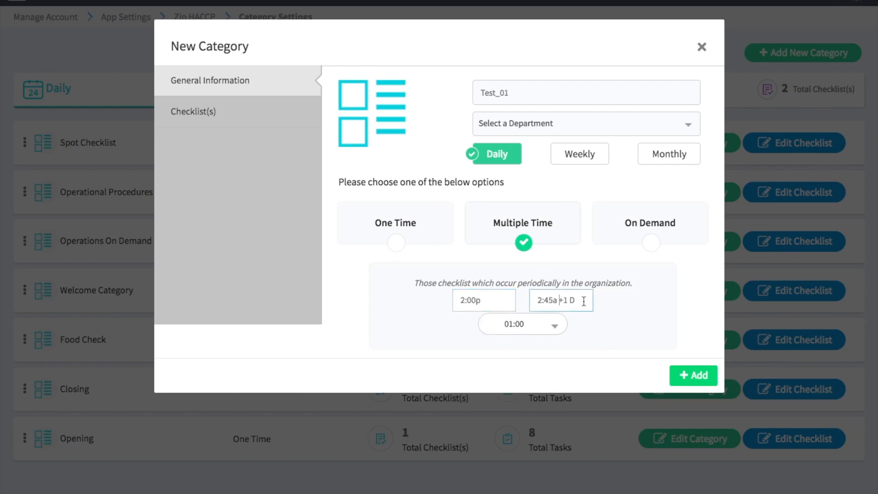
pyautogui.moveTo(584, 300); pyautogui.dragTo(461, 302)
pyautogui.write('4')
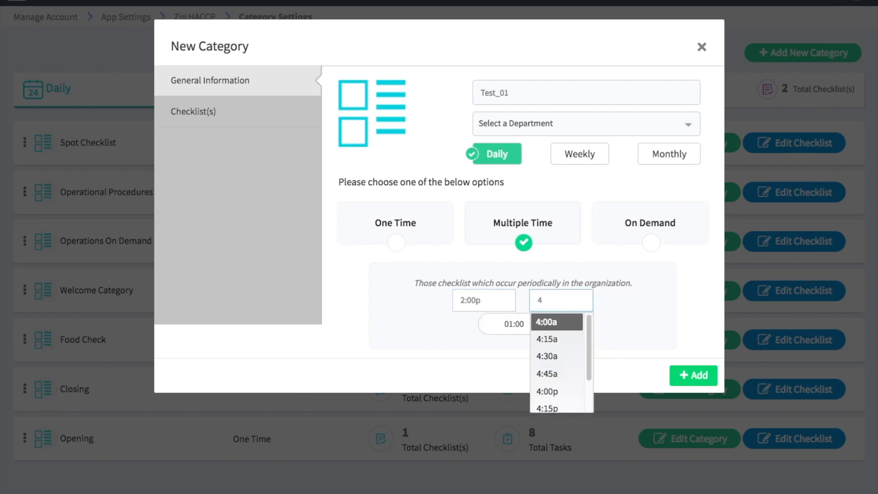
pyautogui.click(553, 391)
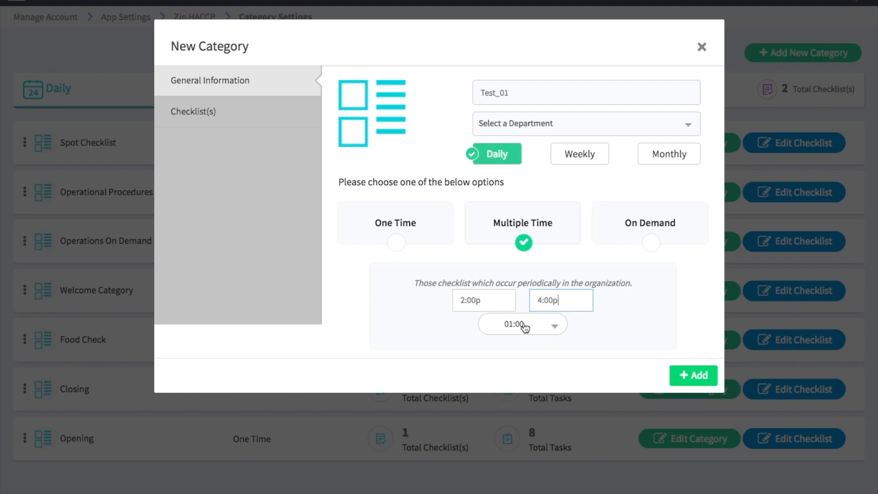
pyautogui.click(560, 328)
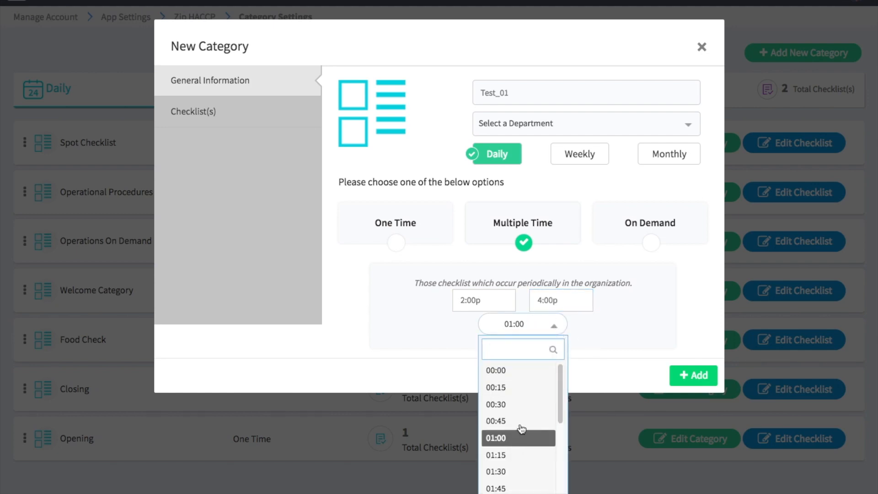
pyautogui.click(522, 404)
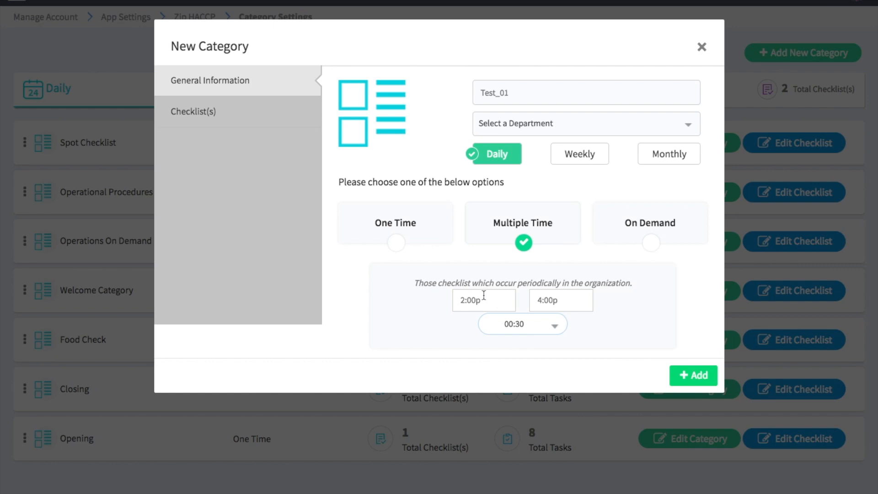
pyautogui.click(649, 241)
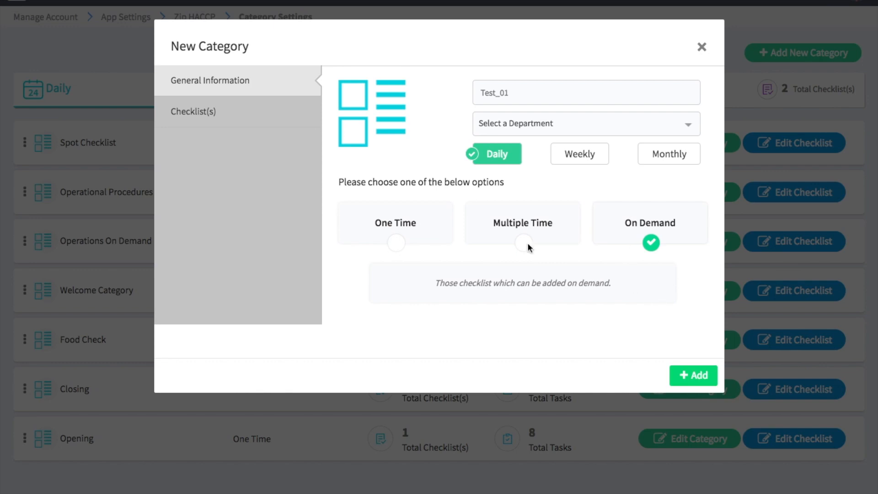
# Make the new category a One Time category with its time set to 4:00p.
pyautogui.click(397, 242)
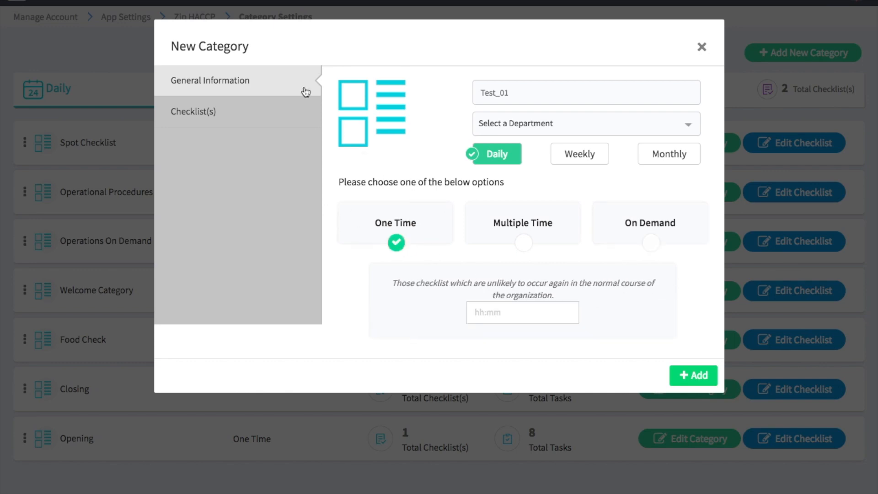
pyautogui.click(529, 313)
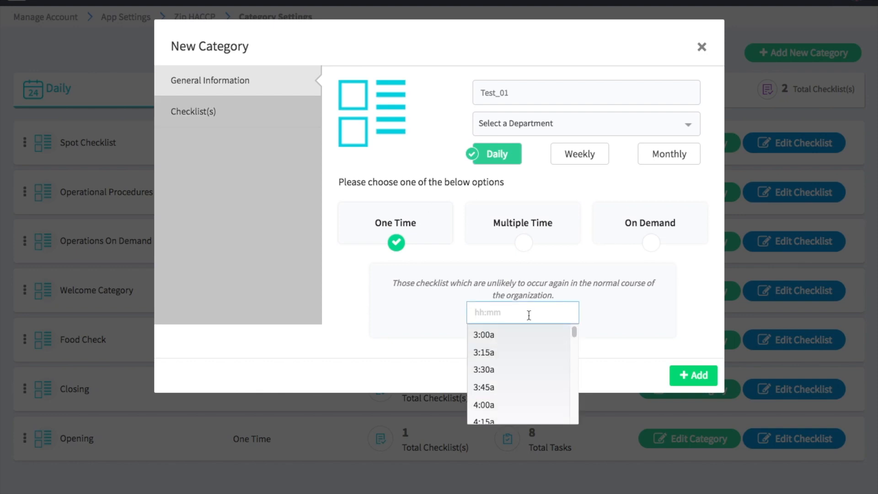
pyautogui.scroll(-4, 514, 378)
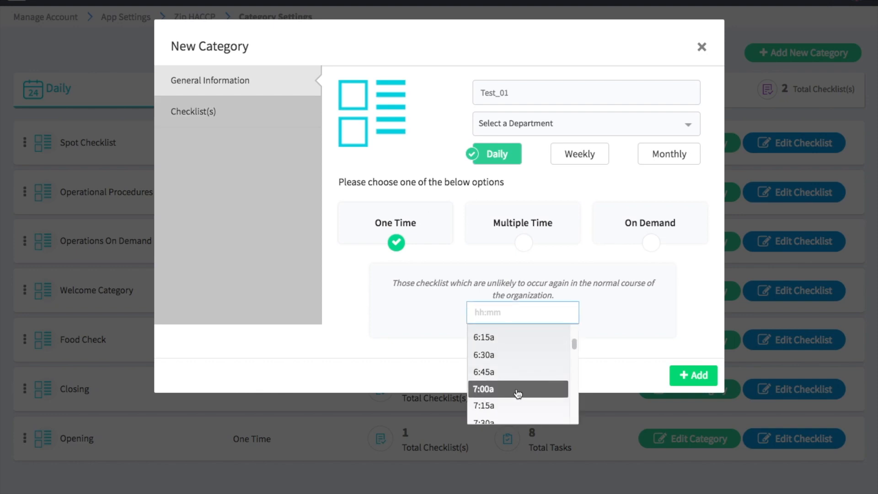
pyautogui.scroll(-12, 524, 406)
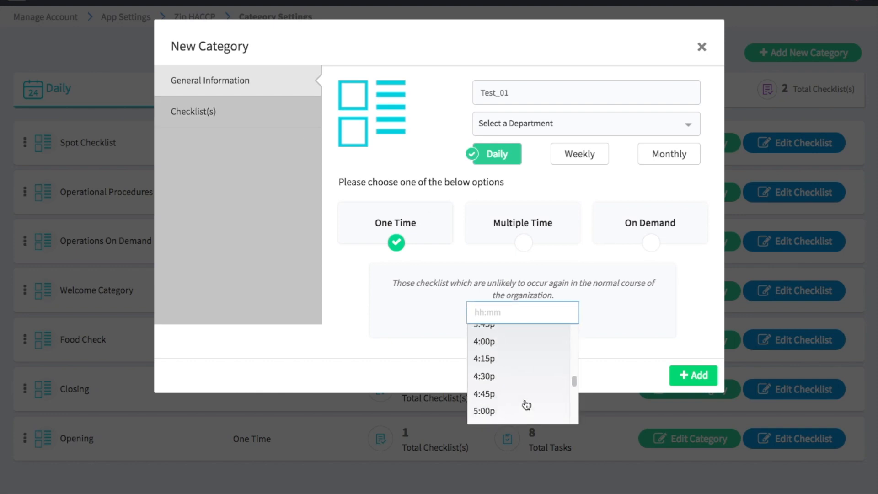
pyautogui.click(535, 341)
# Assign Welcome Checklist to the new category and add the category.
pyautogui.click(191, 118)
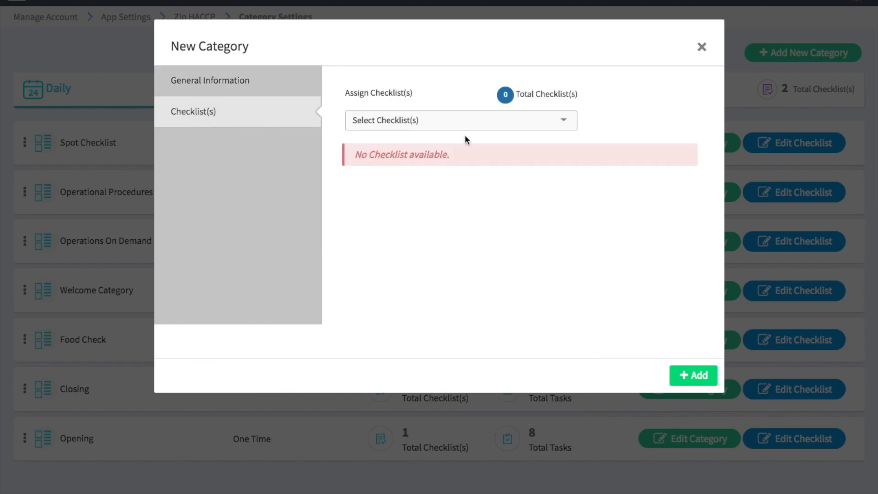
pyautogui.click(551, 126)
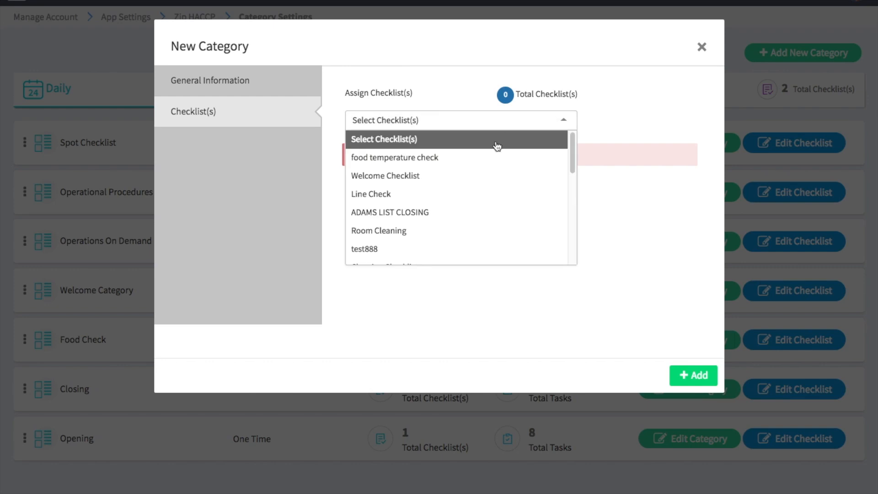
pyautogui.scroll(-5, 486, 184)
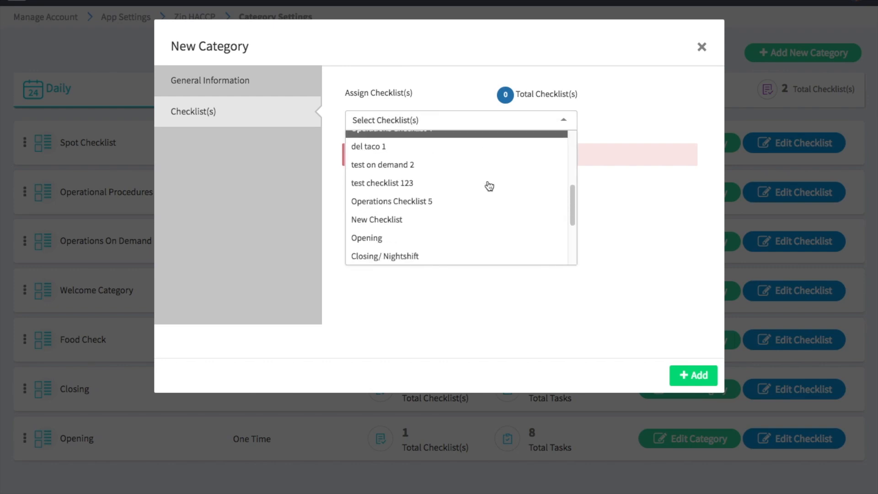
pyautogui.scroll(-2, 488, 187)
pyautogui.scroll(-4, 471, 198)
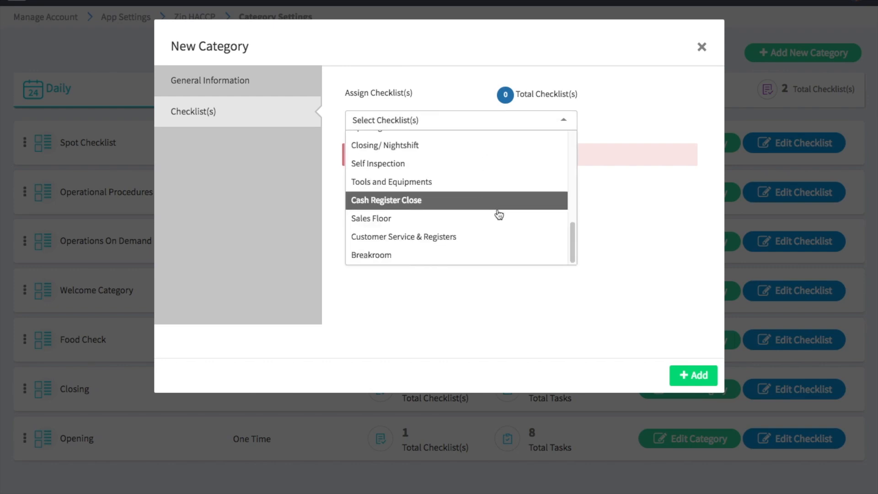
pyautogui.scroll(10, 498, 216)
pyautogui.click(468, 178)
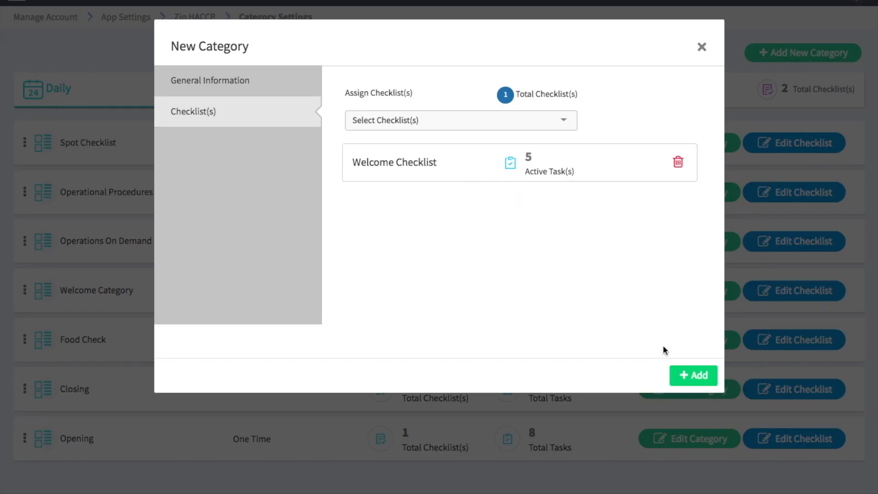
pyautogui.click(693, 375)
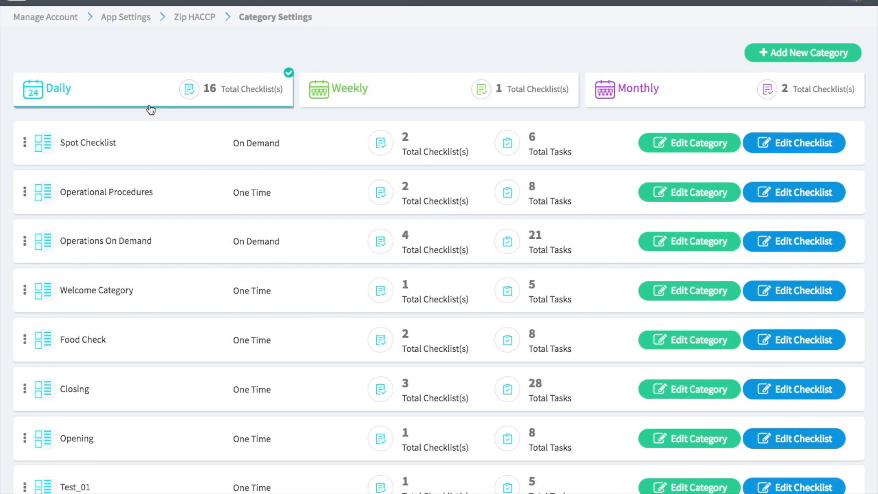
# Create a new checklist named Test_001 from scratch in the Test_01 category and save it.
pyautogui.click(778, 489)
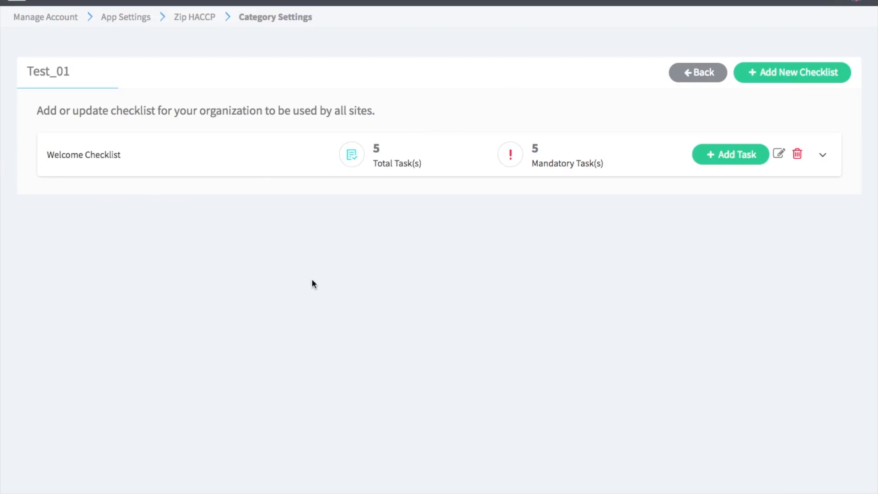
pyautogui.click(790, 78)
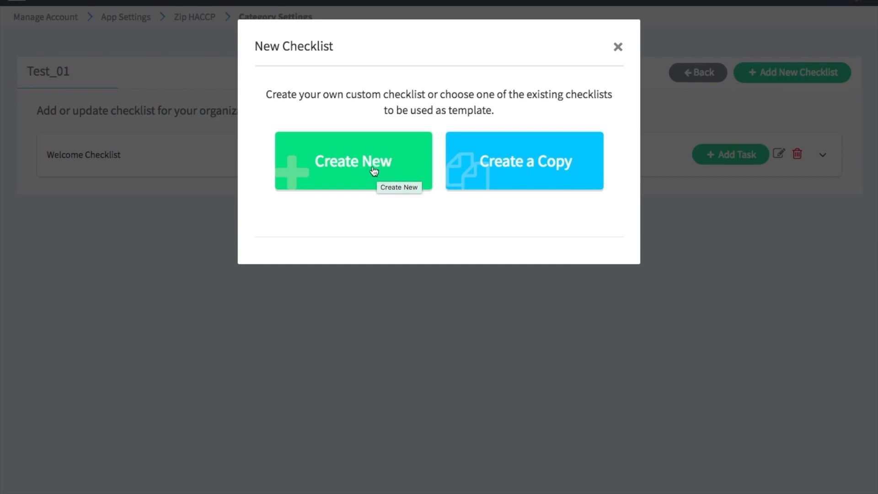
pyautogui.click(339, 177)
pyautogui.click(434, 115)
pyautogui.write('T')
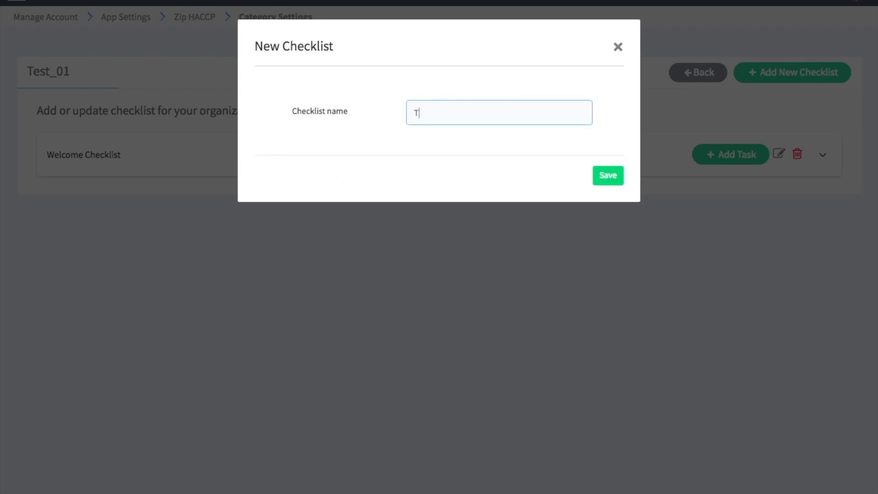
pyautogui.write('est_001')
pyautogui.click(607, 178)
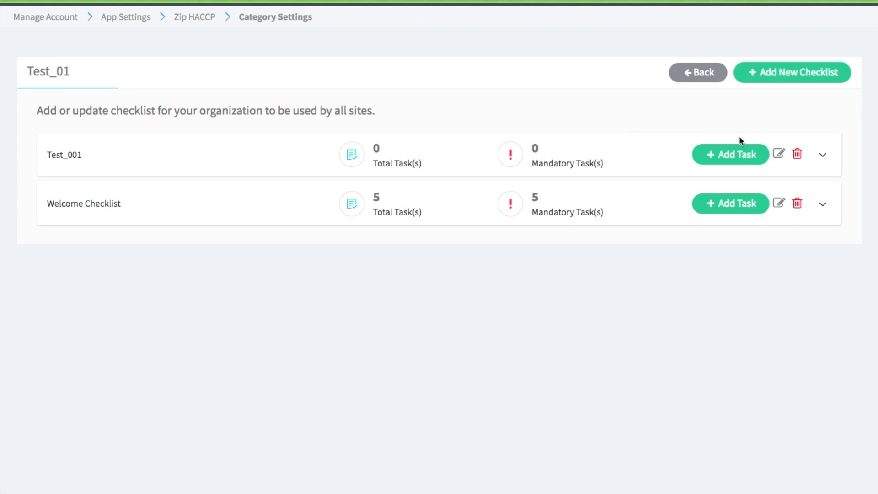
# Start a Temperature task in the Test_001 checklist with the description "Check the temperature of the chicken".
pyautogui.click(751, 159)
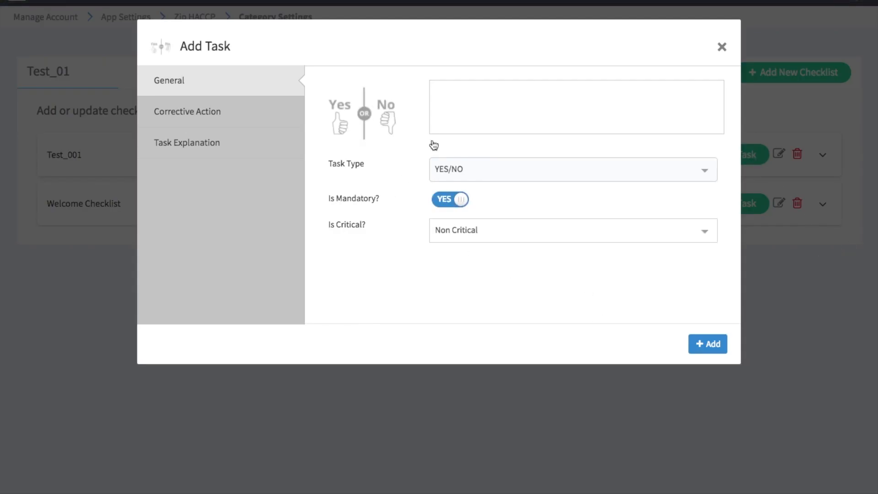
pyautogui.moveTo(381, 139)
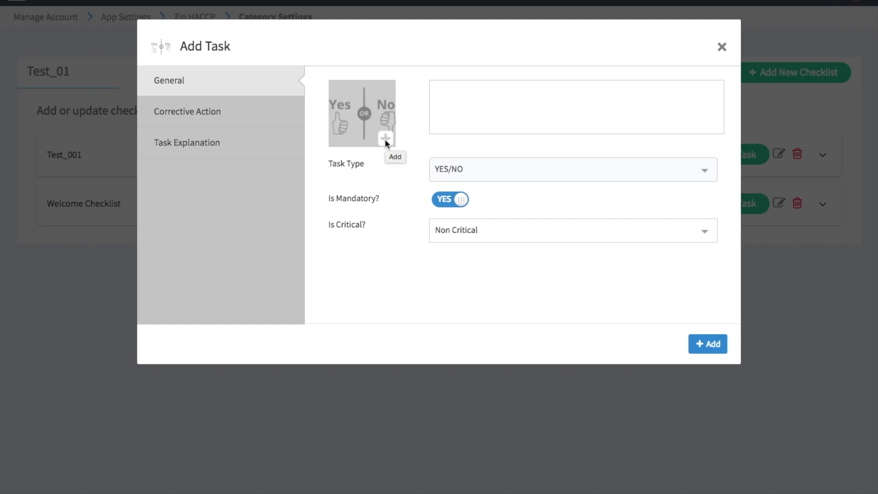
pyautogui.click(468, 108)
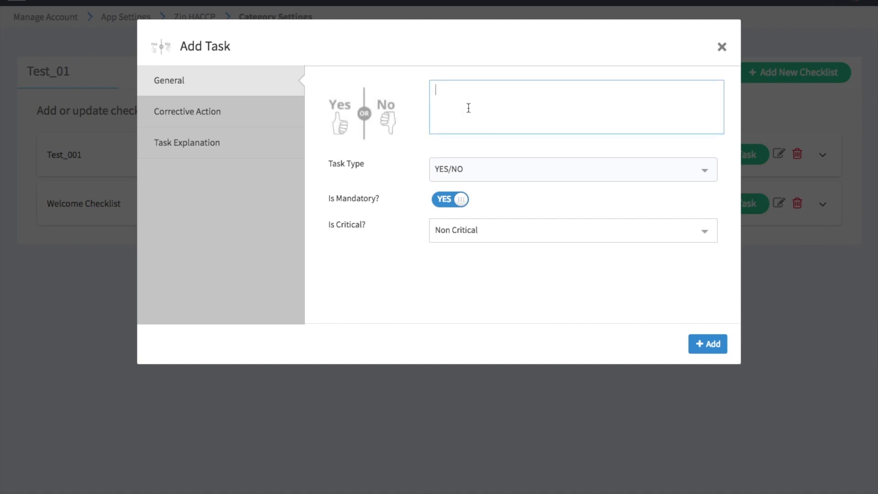
pyautogui.write('Check the temperature of the chicken')
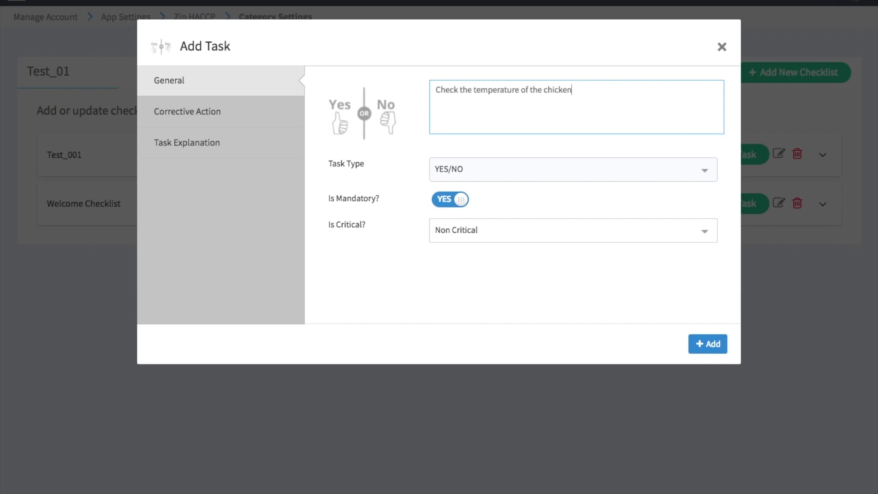
pyautogui.click(591, 176)
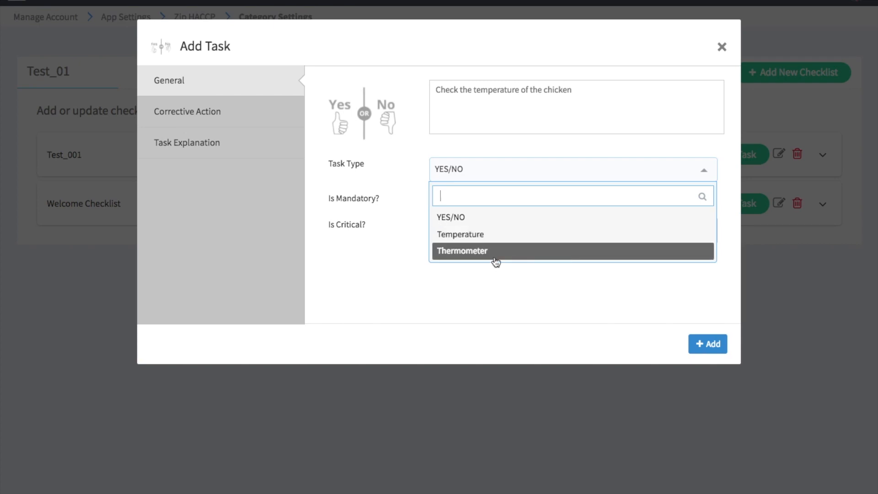
pyautogui.click(476, 236)
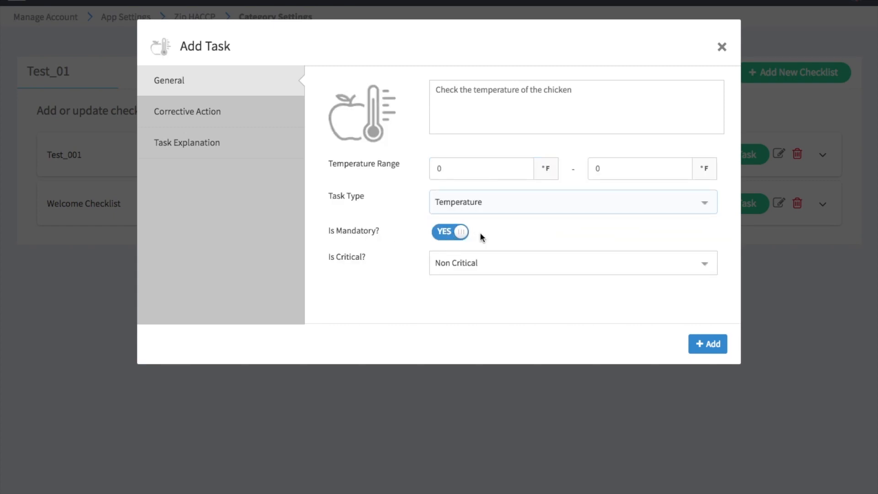
# Toggle the task's mandatory setting off and back on, and mark the task as Critical.
pyautogui.click(446, 236)
pyautogui.click(448, 237)
pyautogui.click(678, 270)
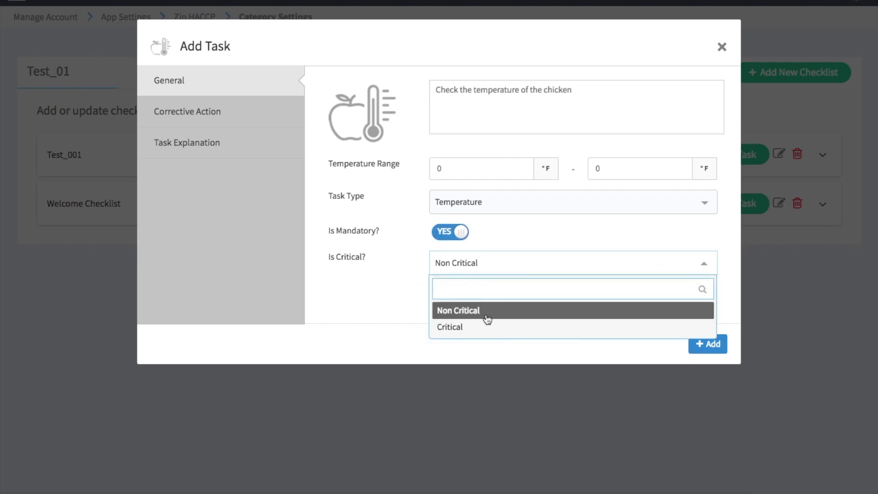
pyautogui.click(481, 331)
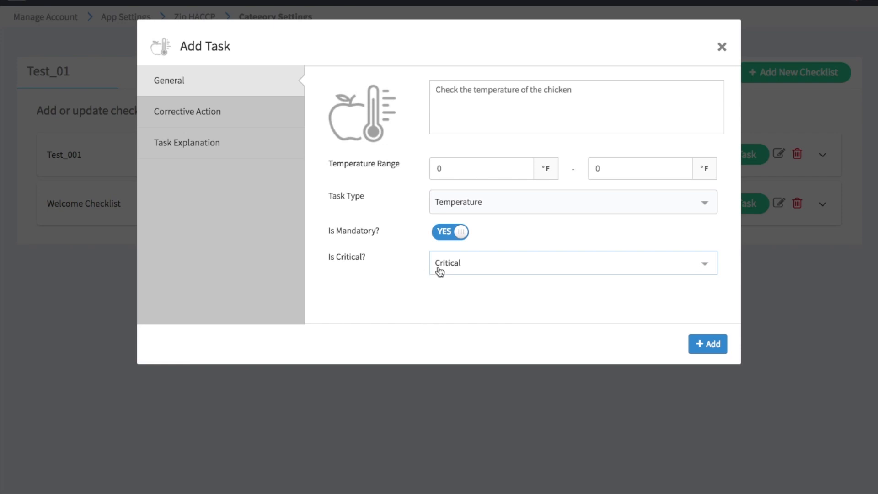
# Browse the predefined corrective actions for the task and add "broken".
pyautogui.click(250, 114)
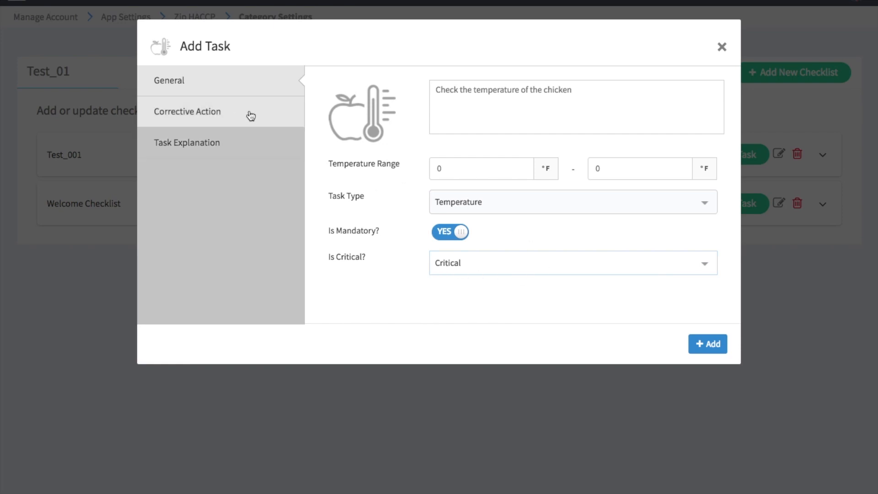
pyautogui.click(486, 94)
pyautogui.scroll(-5, 485, 178)
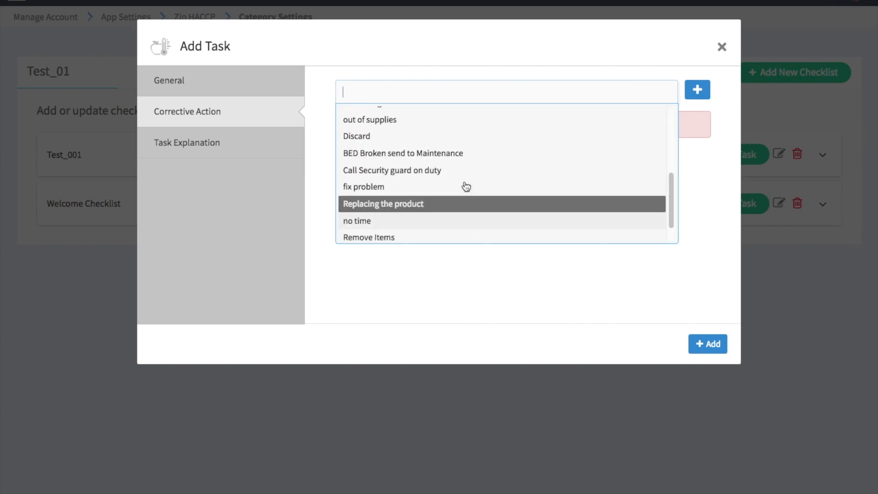
pyautogui.scroll(5, 466, 160)
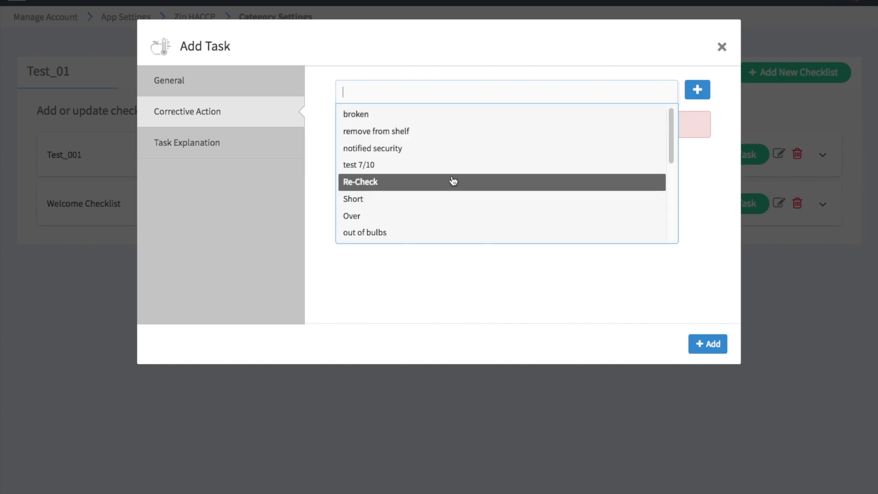
pyautogui.press('Return')
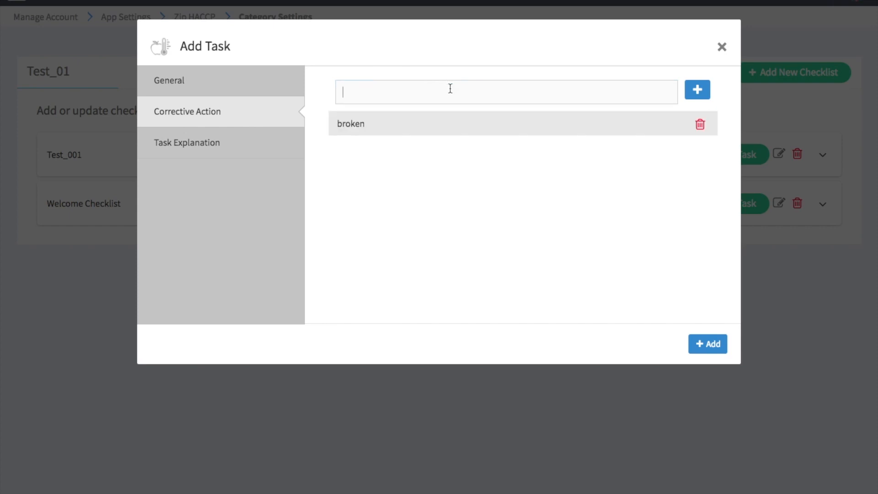
# Try a custom corrective action entry, clear it, and add the predefined "remove from shelf" action instead.
pyautogui.click(452, 88)
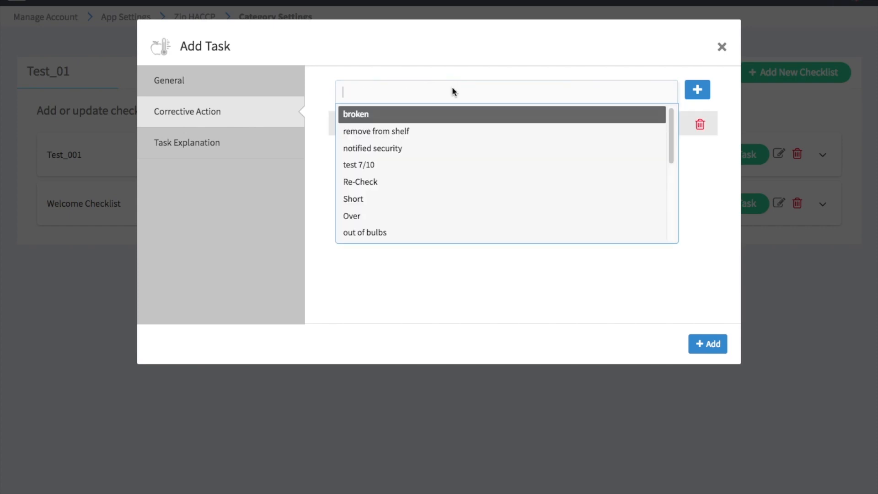
pyautogui.write('test')
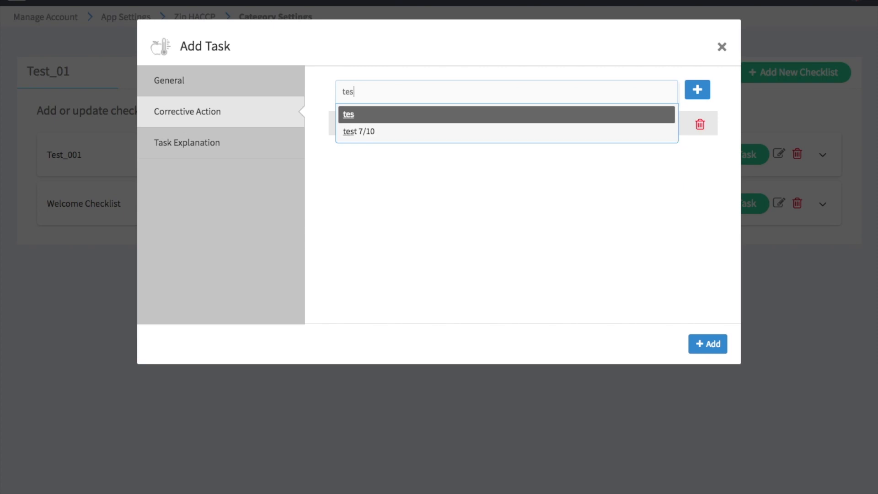
pyautogui.press('BackSpace')
pyautogui.press('BackSpace')
pyautogui.press('BackSpace')
pyautogui.press('BackSpace')
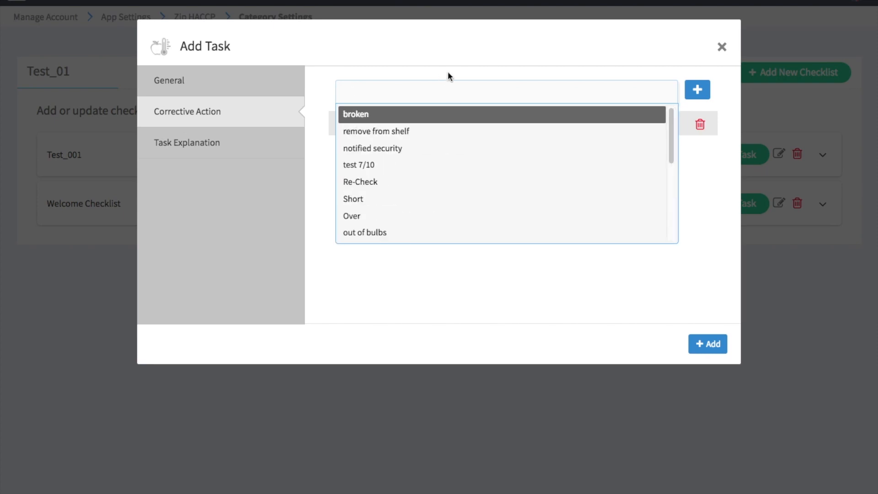
pyautogui.click(410, 132)
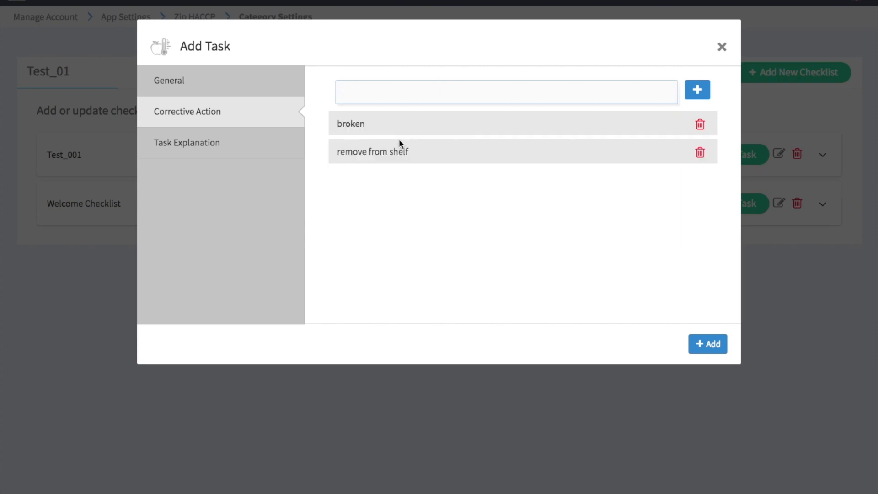
# Review the task's explanation and general settings, then add the task with the changes applied from the current cycle.
pyautogui.click(246, 151)
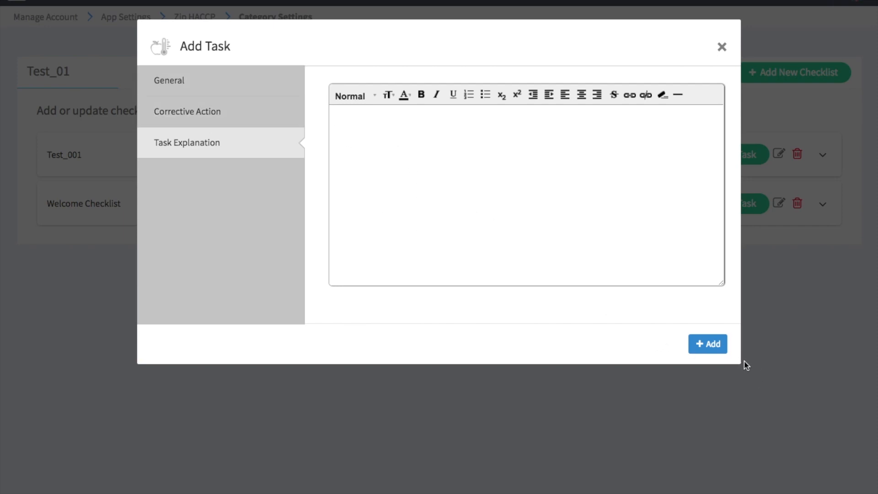
pyautogui.click(224, 85)
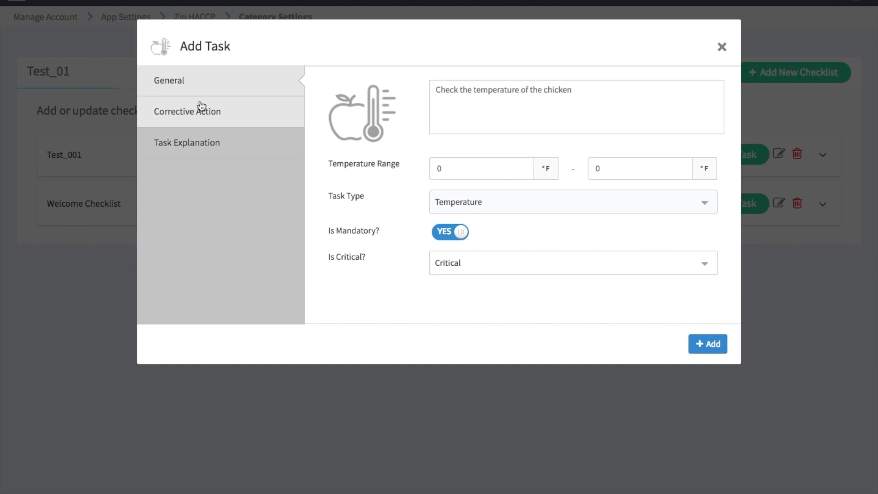
pyautogui.click(709, 345)
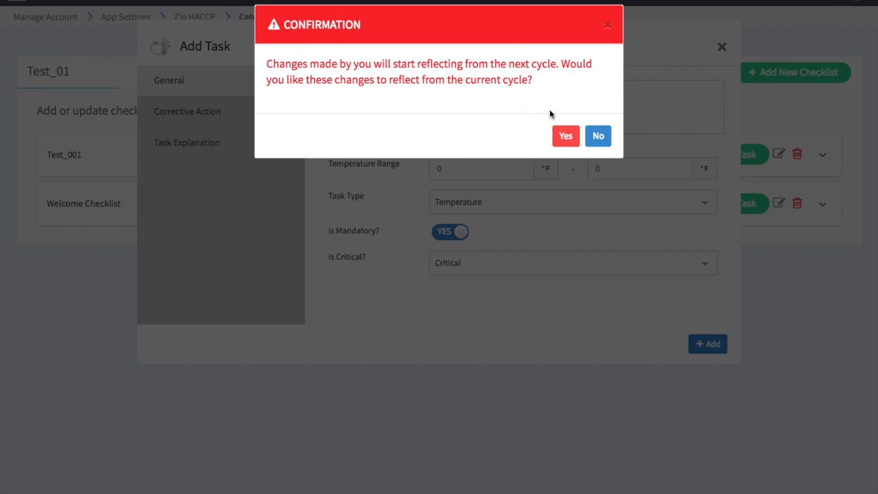
pyautogui.click(565, 137)
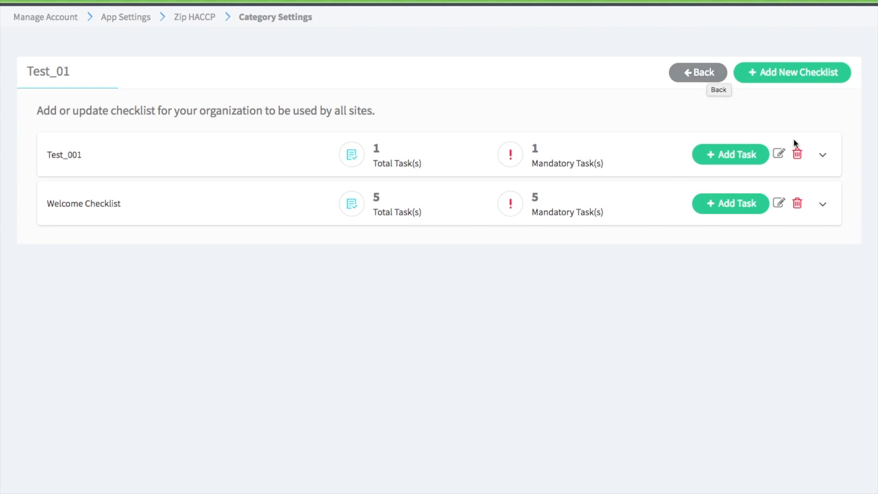
# Expand and collapse the Test_001 checklist's task details, then return to the category list.
pyautogui.click(822, 159)
pyautogui.click(822, 159)
pyautogui.click(694, 75)
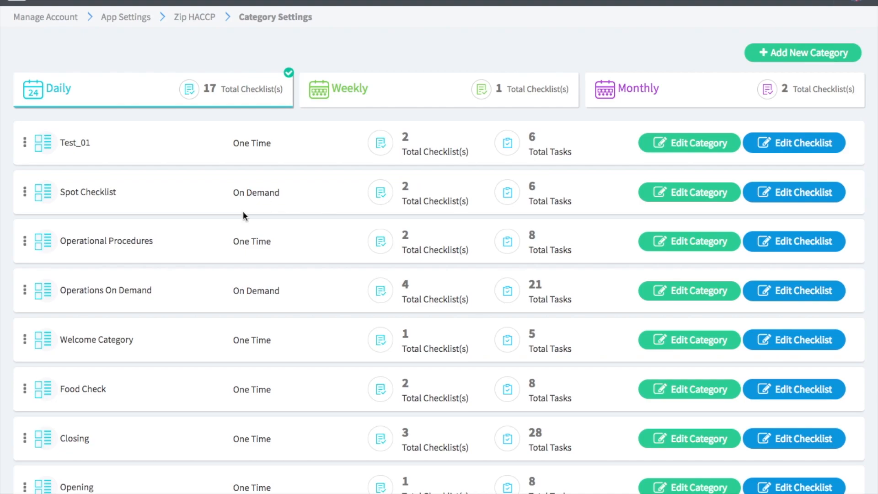